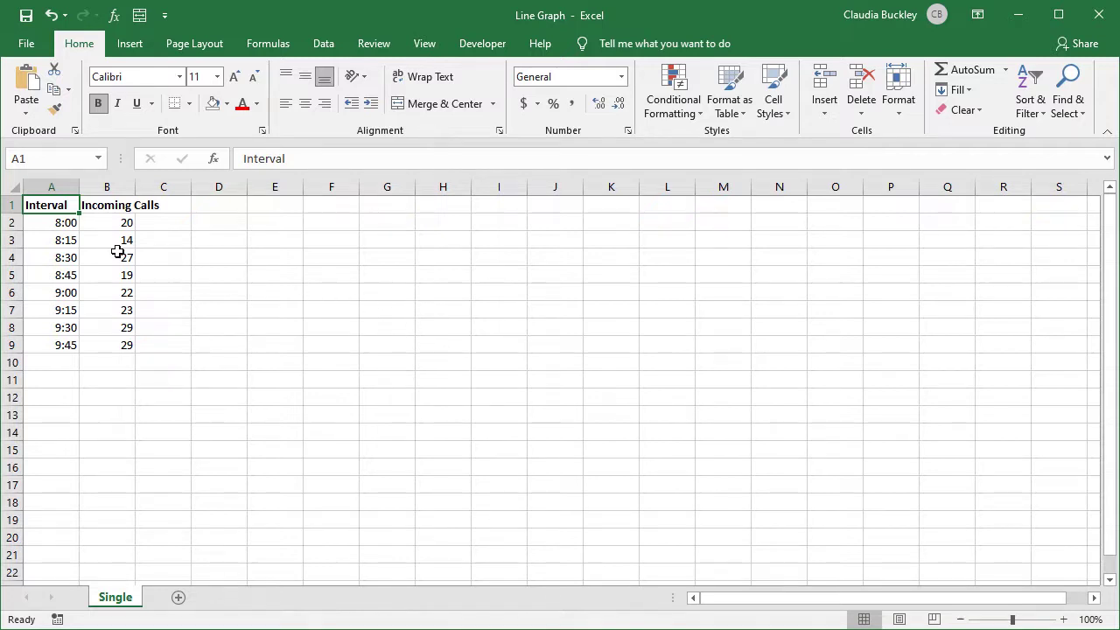
Step: Select the Interval and Incoming Calls table, A1:B9
left_click(67, 226)
left_click_drag(61, 238, 59, 347)
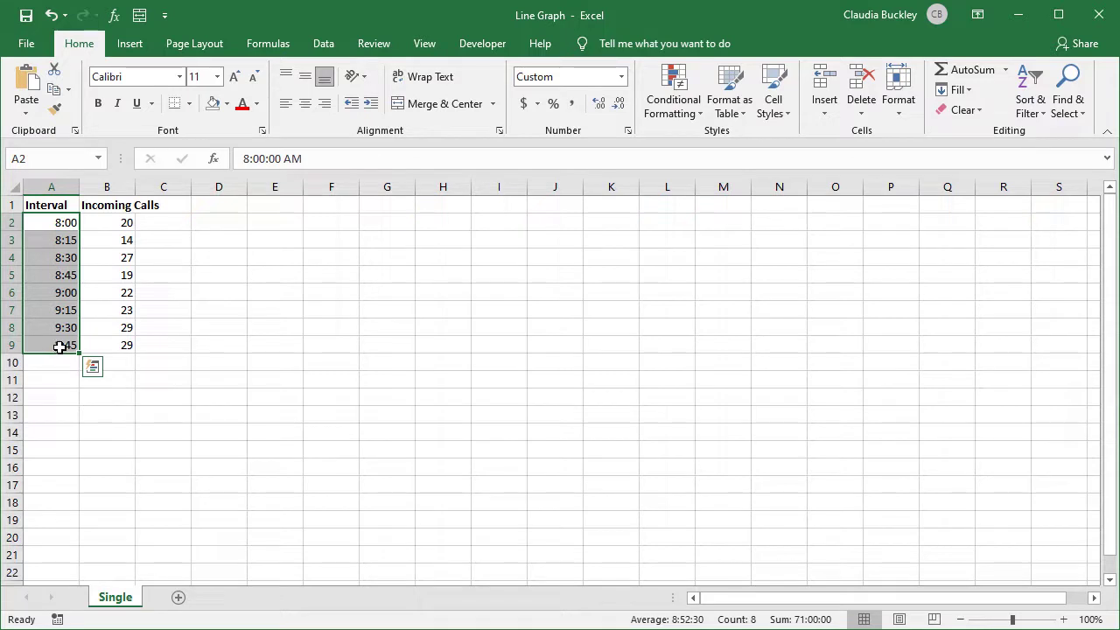
left_click_drag(127, 223, 130, 351)
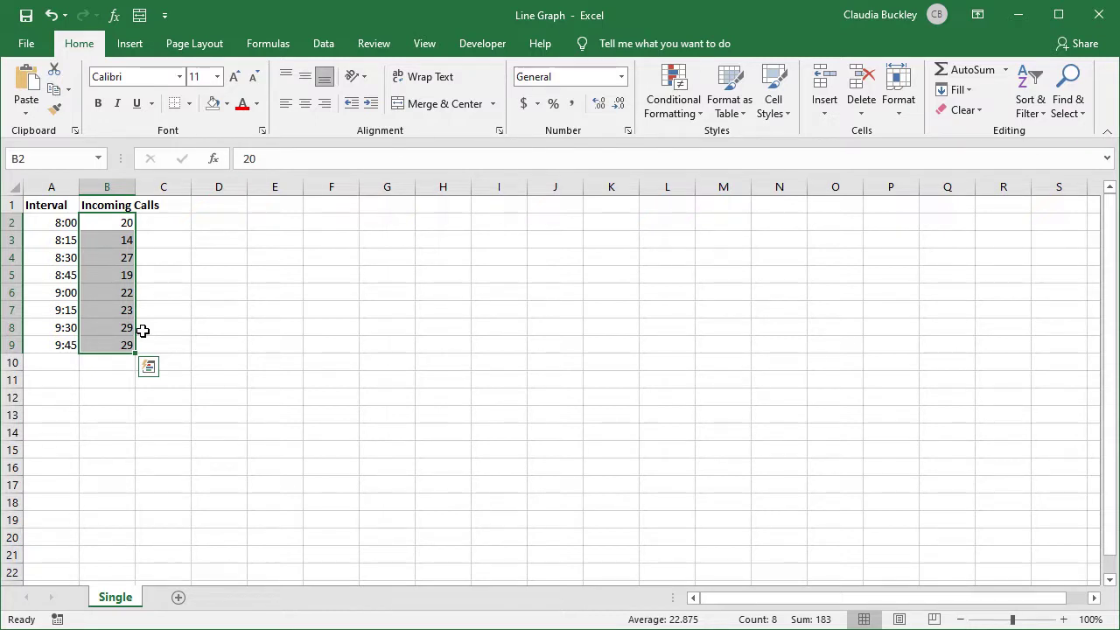
left_click(60, 203)
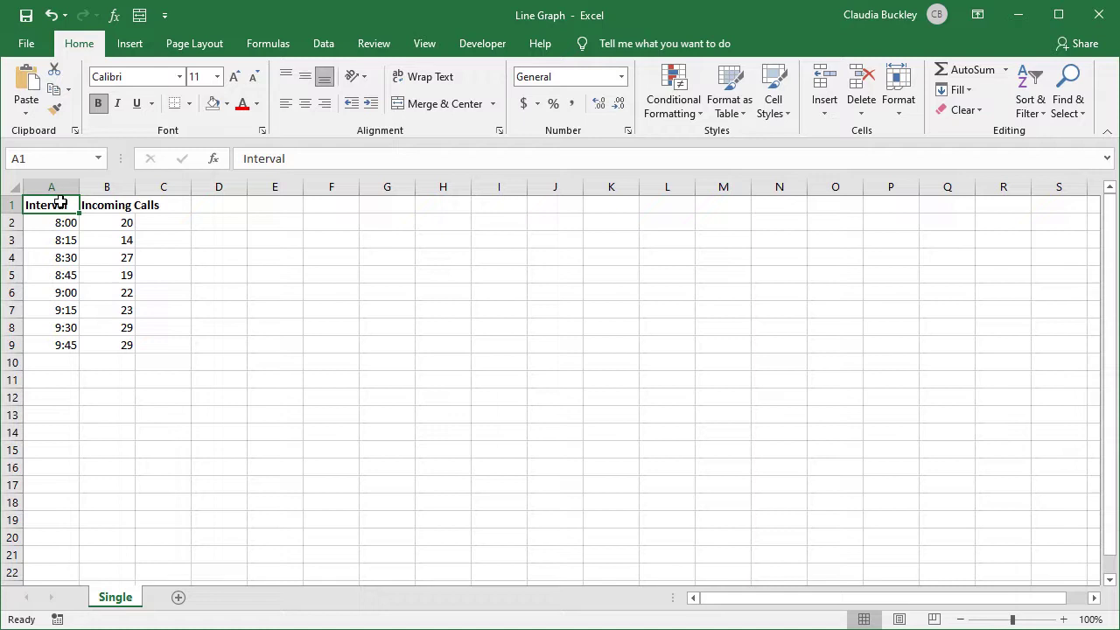
mouse_move(60, 203)
left_mouse_down()
mouse_move(70, 327)
mouse_move(108, 344)
left_mouse_up()
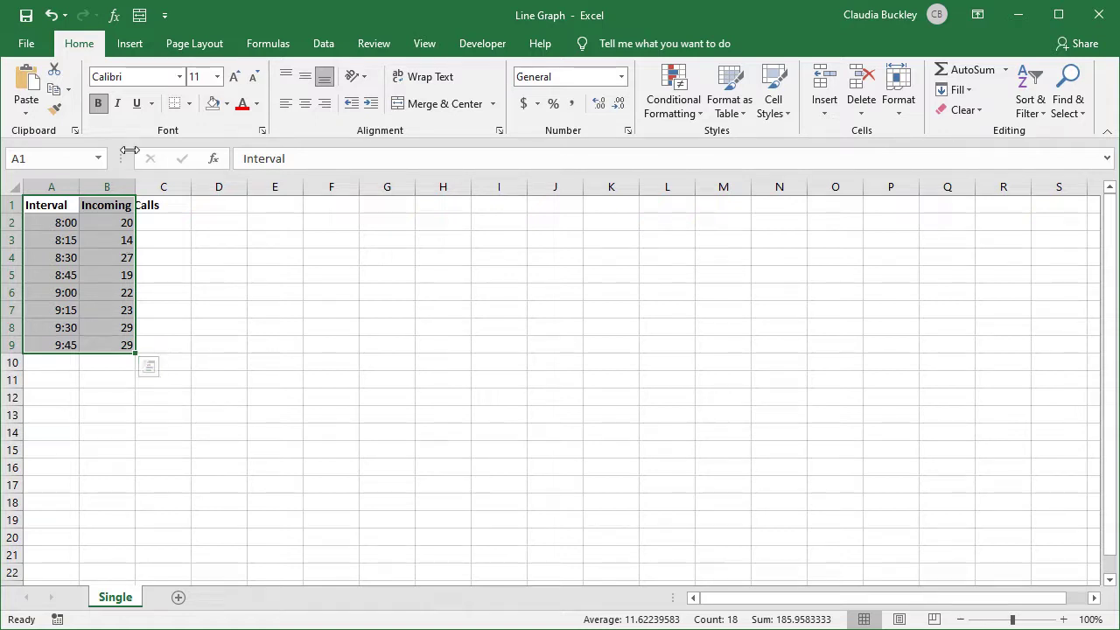
Step: Insert a Line with Markers chart from the selected data
left_click(133, 46)
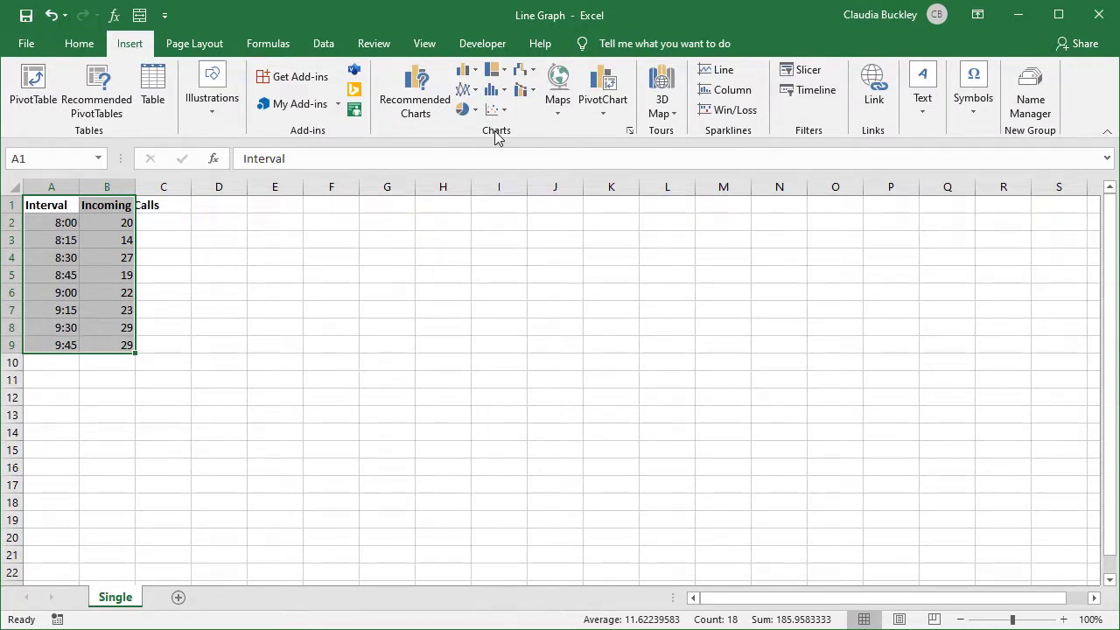
left_click(469, 91)
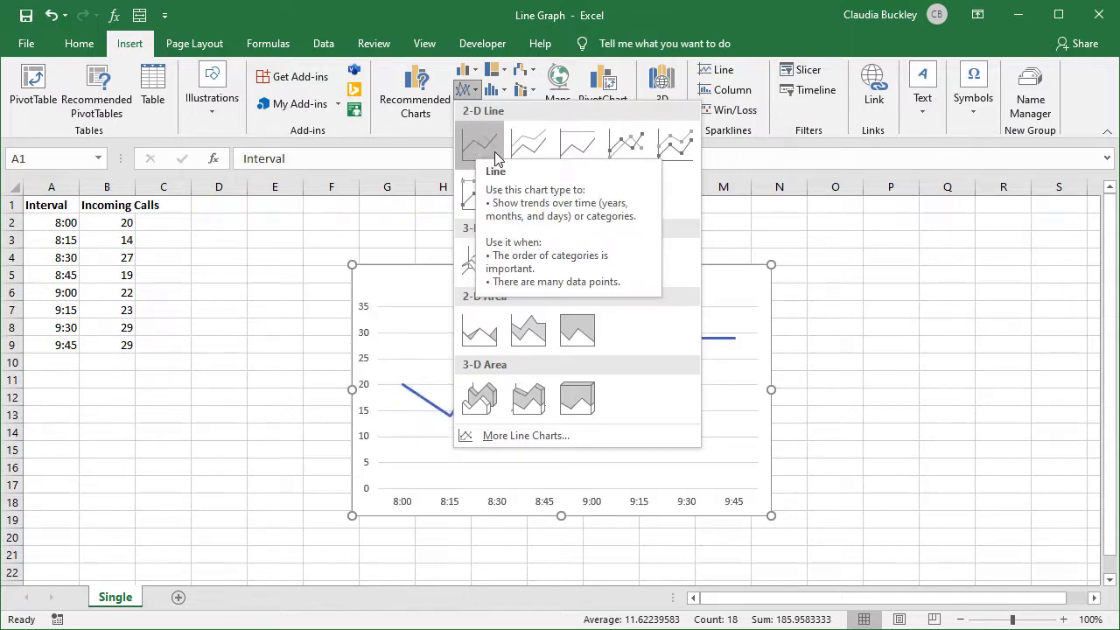
left_click(630, 147)
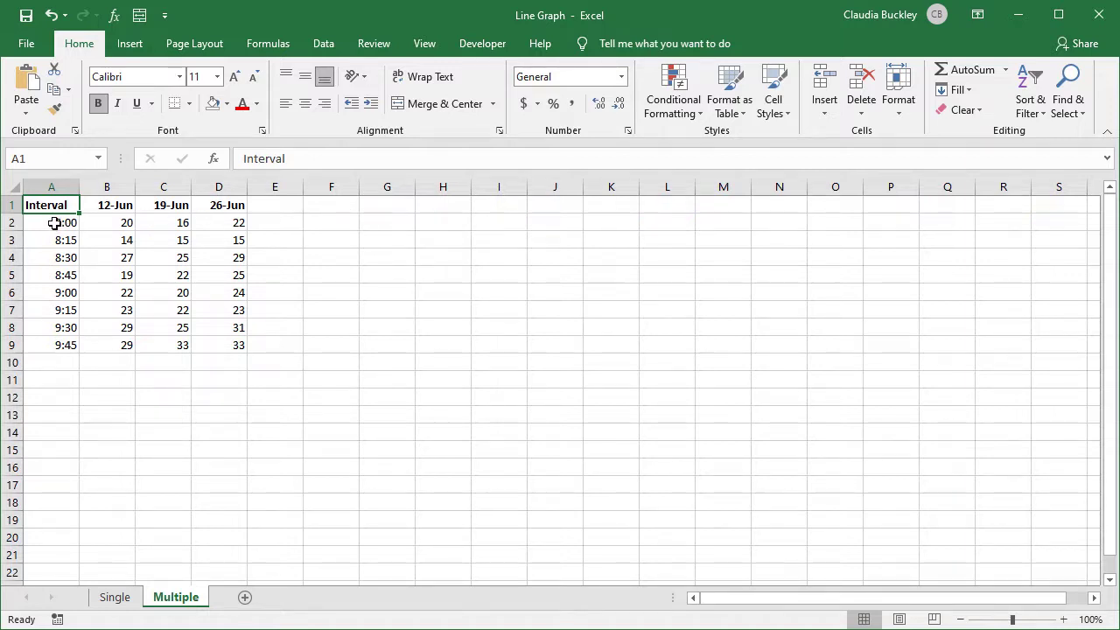
Step: On the Multiple sheet, select the interval times and the 12-Jun to 26-Jun columns, then activate B2
left_click_drag(55, 223, 51, 343)
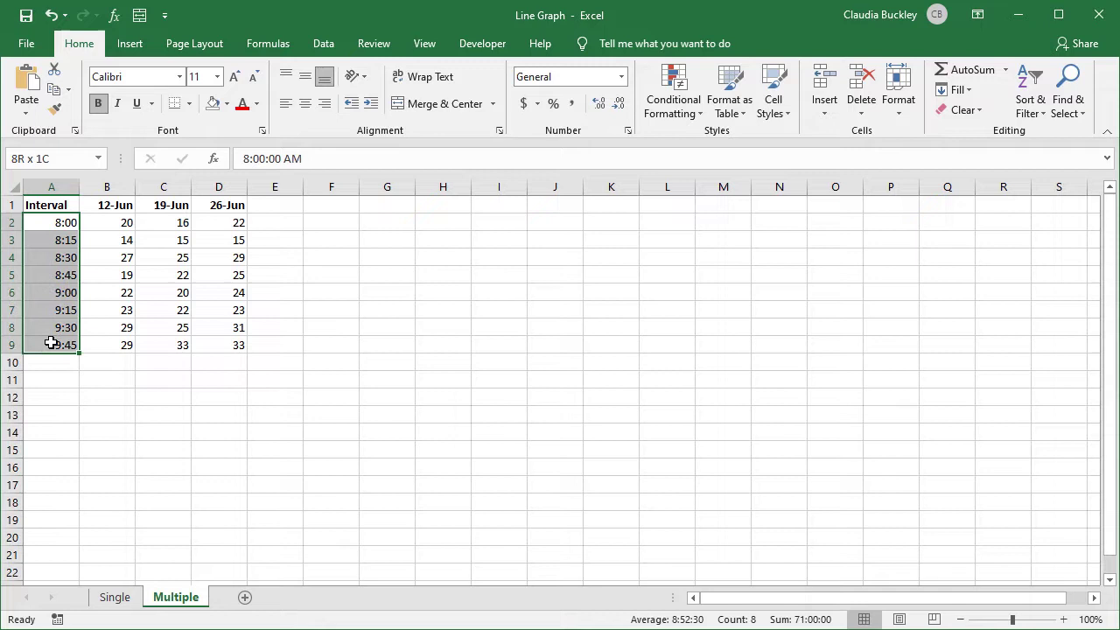
left_click(118, 182)
left_click_drag(118, 182, 210, 198)
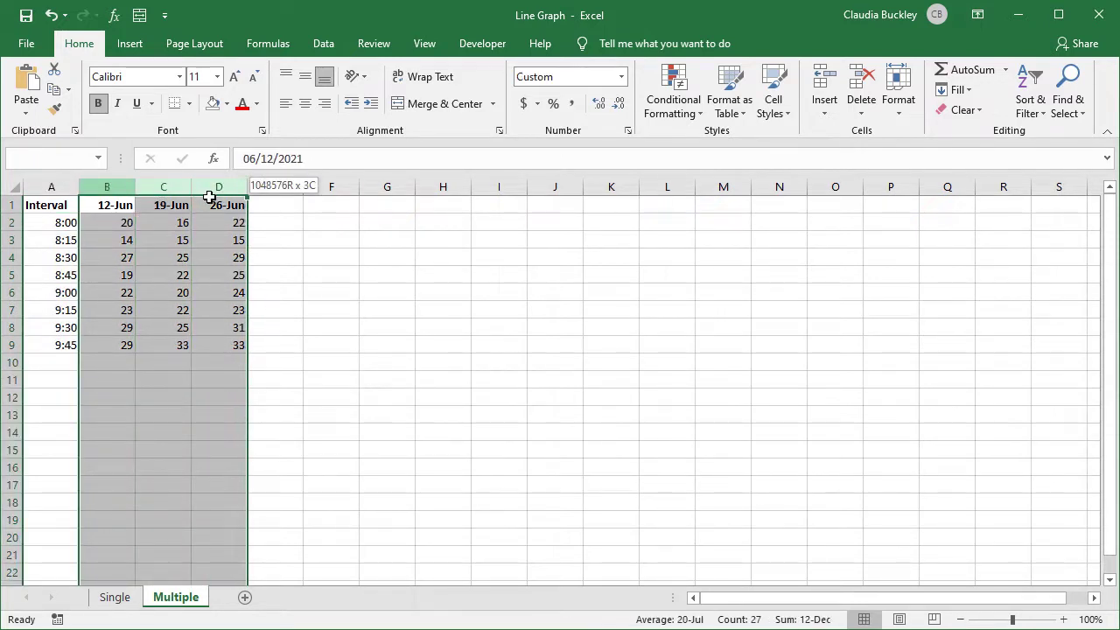
left_click_drag(210, 198, 210, 197)
left_click(125, 224)
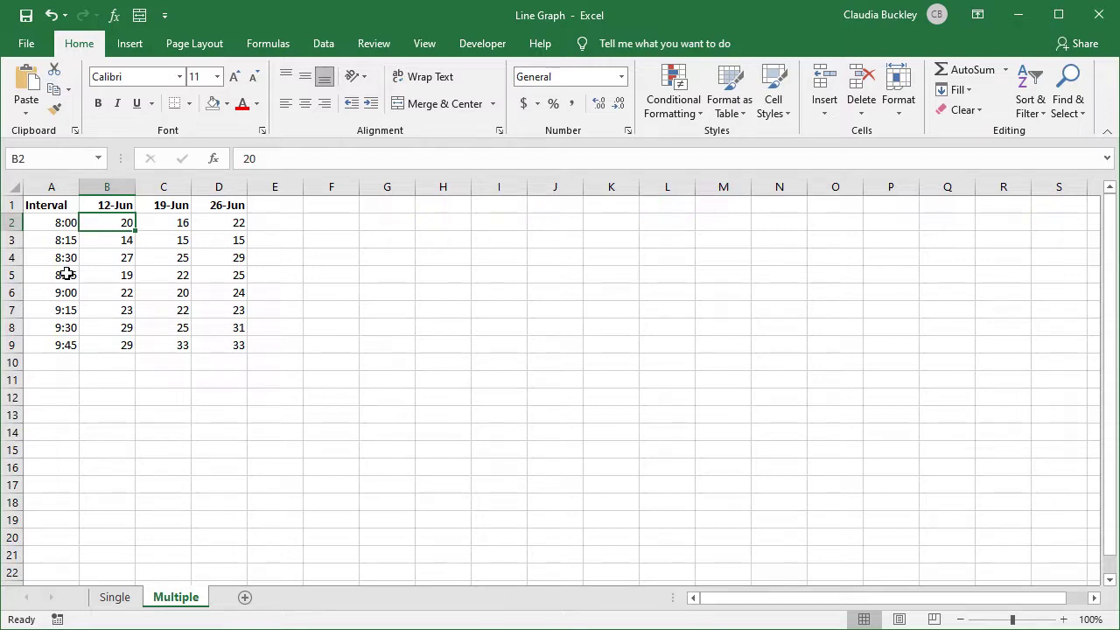
Step: Insert a Line with Markers chart from A1:D9 and move it up beside the table
mouse_move(44, 207)
left_mouse_down()
mouse_move(64, 260)
mouse_move(221, 343)
left_mouse_up()
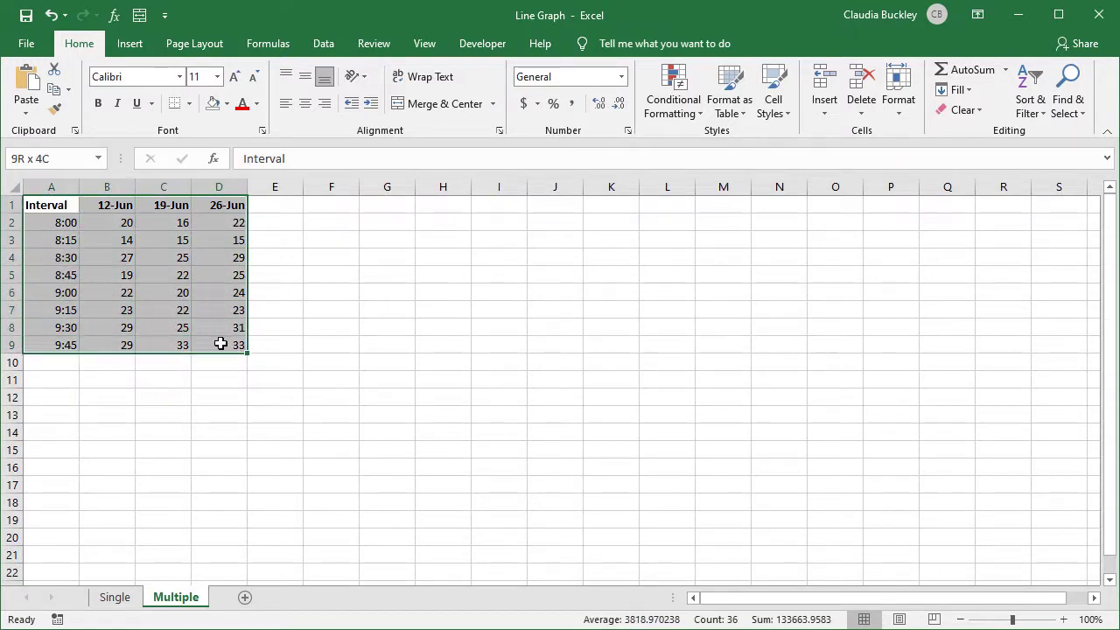
left_click(130, 44)
left_click(462, 89)
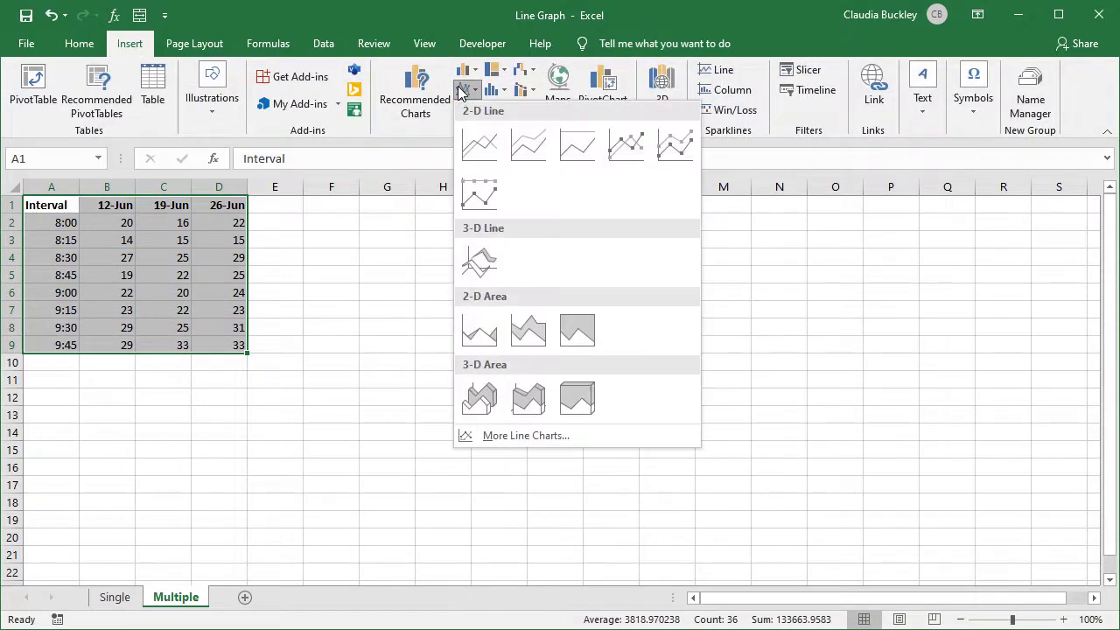
left_click(641, 152)
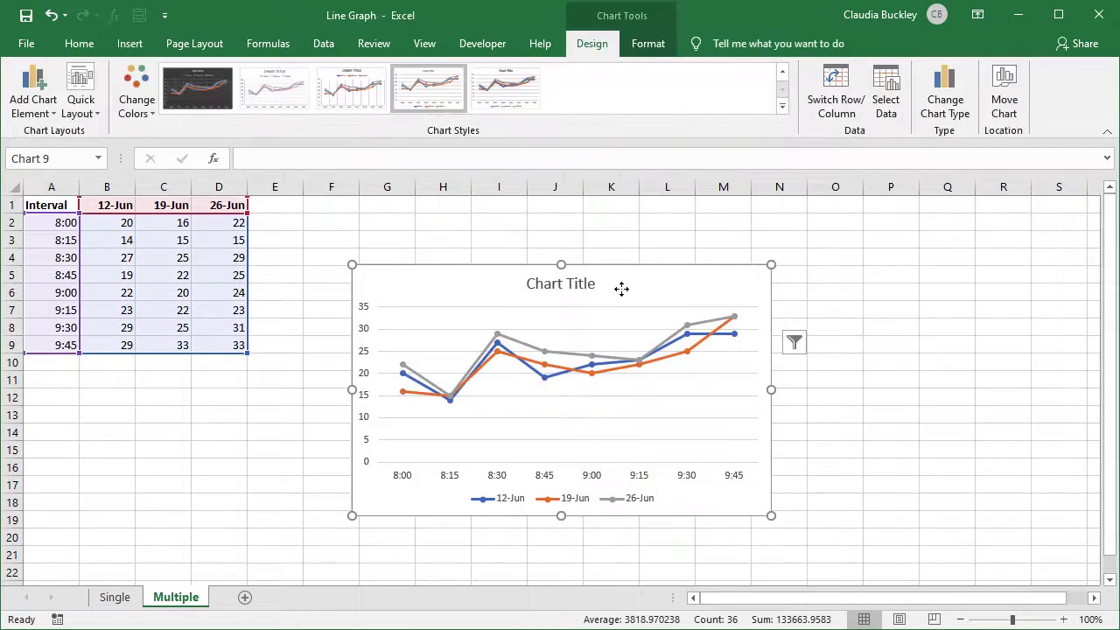
left_click_drag(625, 283, 557, 231)
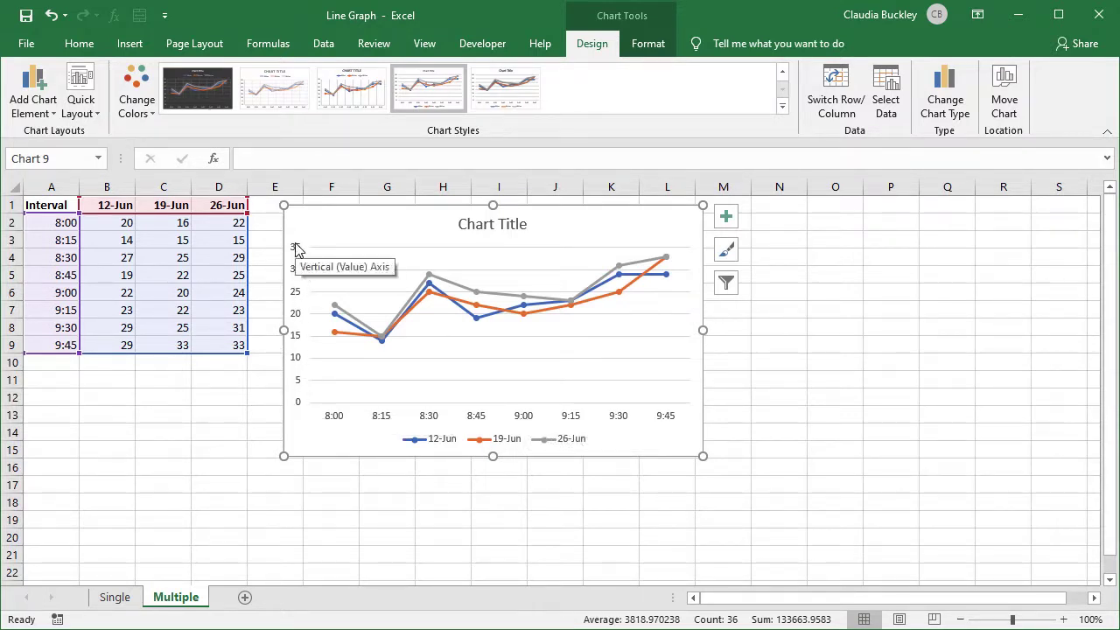
mouse_move(726, 218)
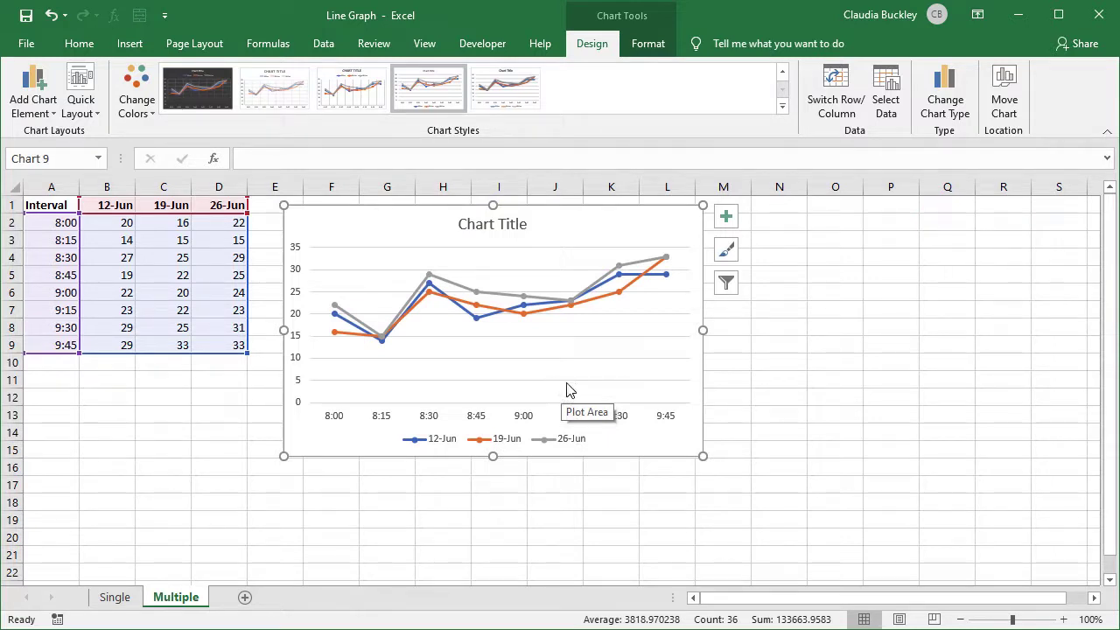
Step: Add a Primary Horizontal axis title and type 'Intervals' into it
left_click(726, 217)
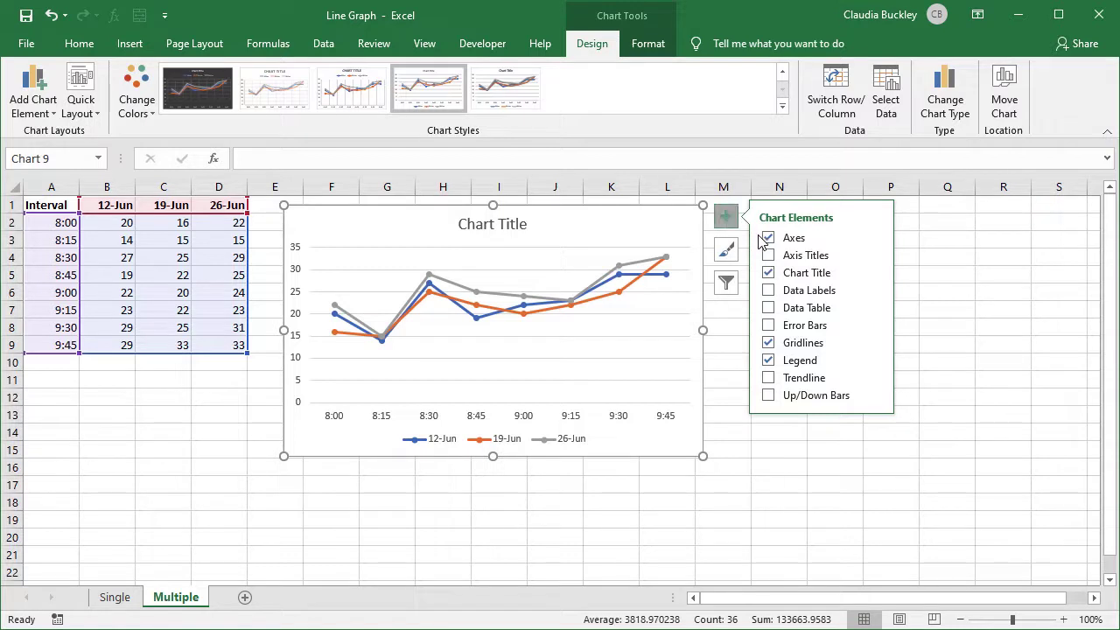
left_click(768, 291)
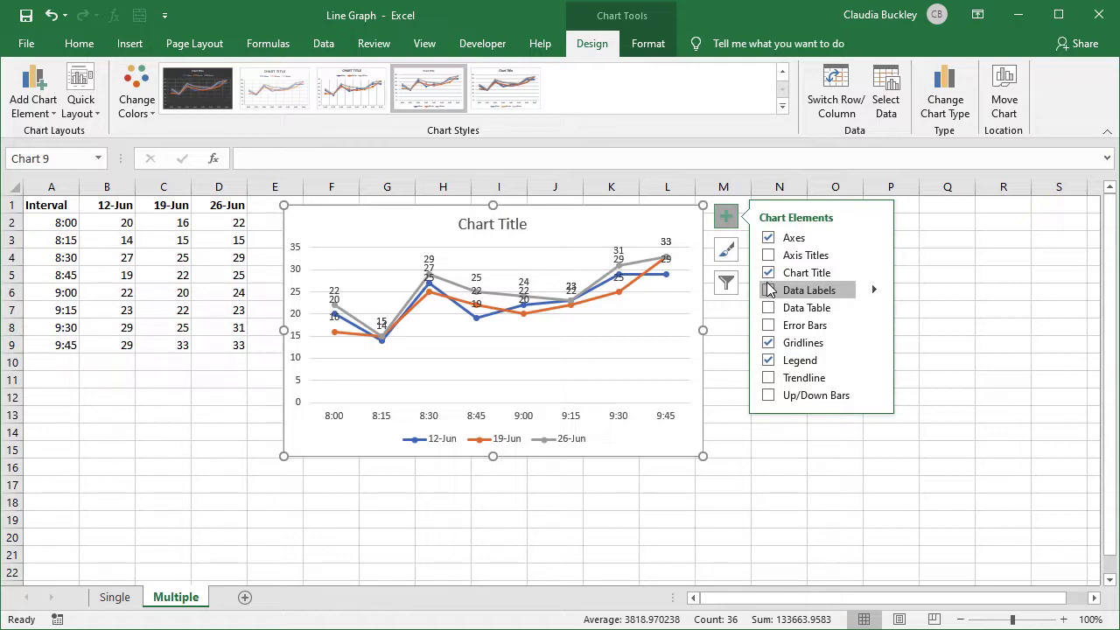
left_click(768, 290)
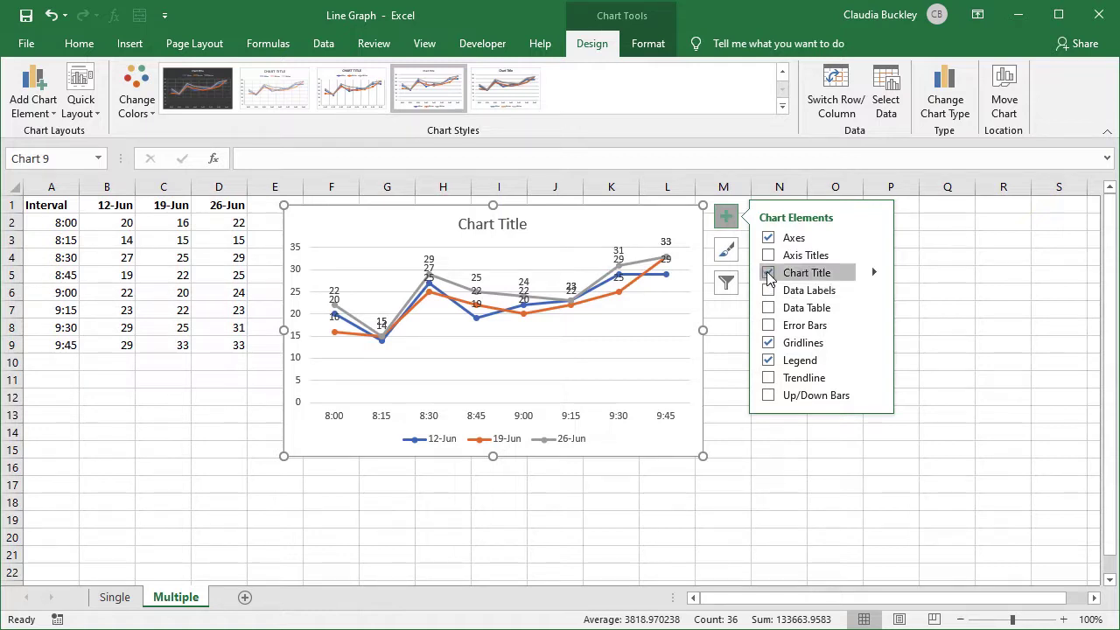
left_click(769, 255)
left_click(769, 257)
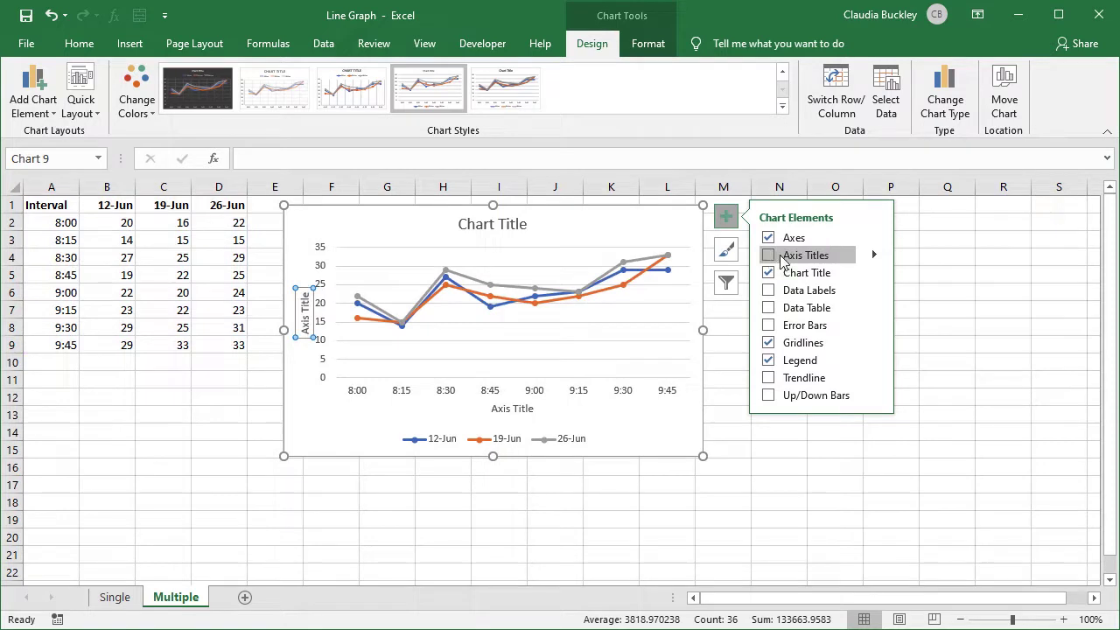
left_click(874, 255)
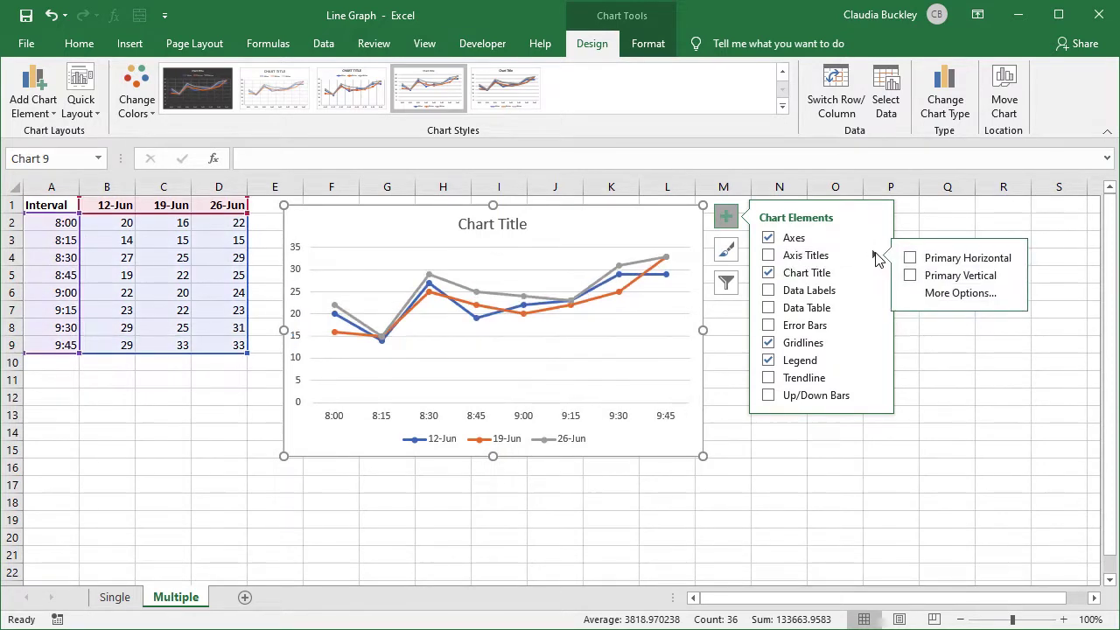
left_click(915, 259)
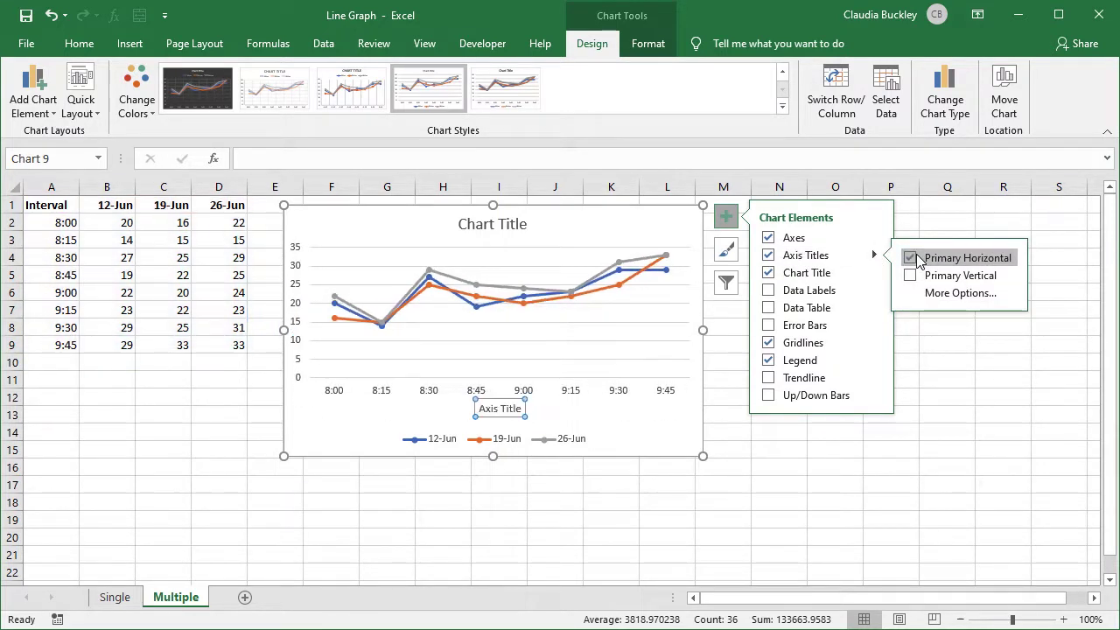
left_click(496, 413)
type("I")
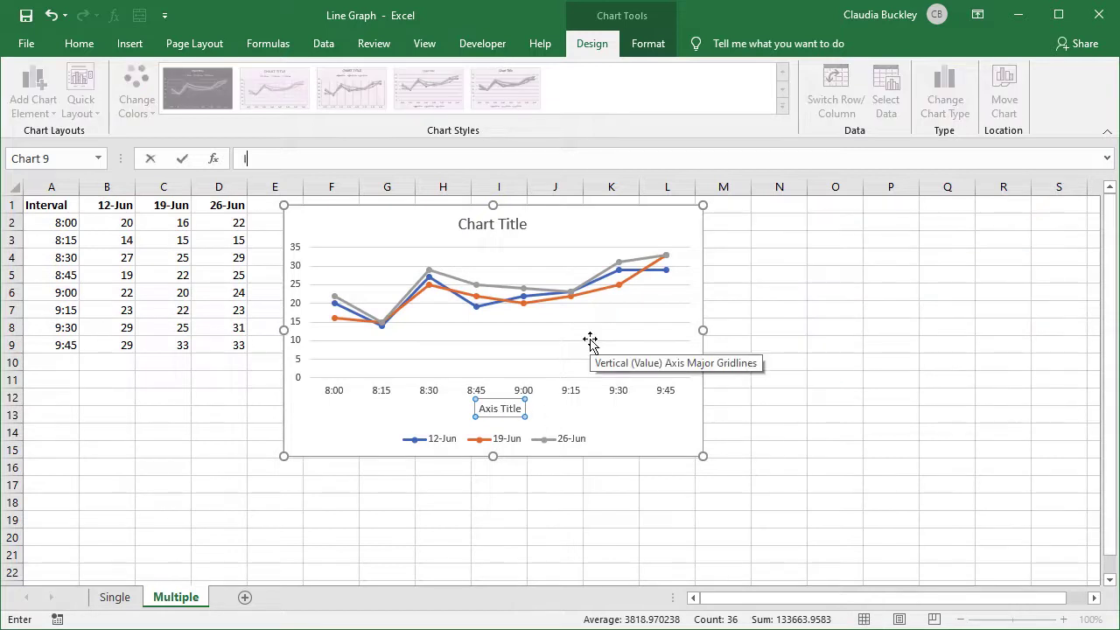
type("nterva")
type("ls")
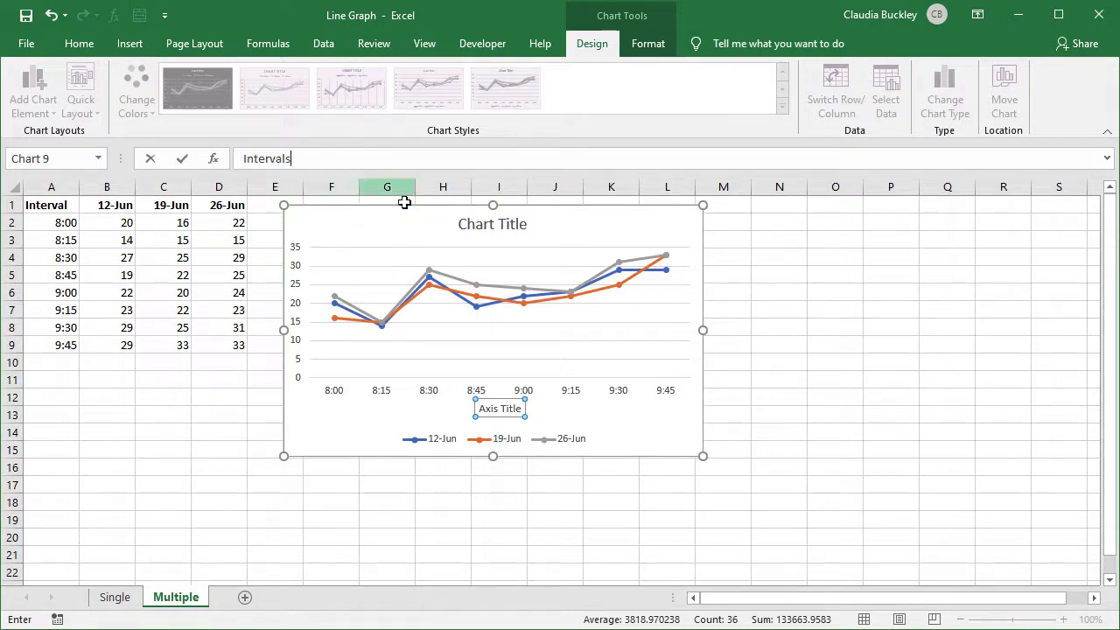
Step: Commit the 'Intervals' axis title and rename the chart title 'Incoming Calls by Interval'
key("Return")
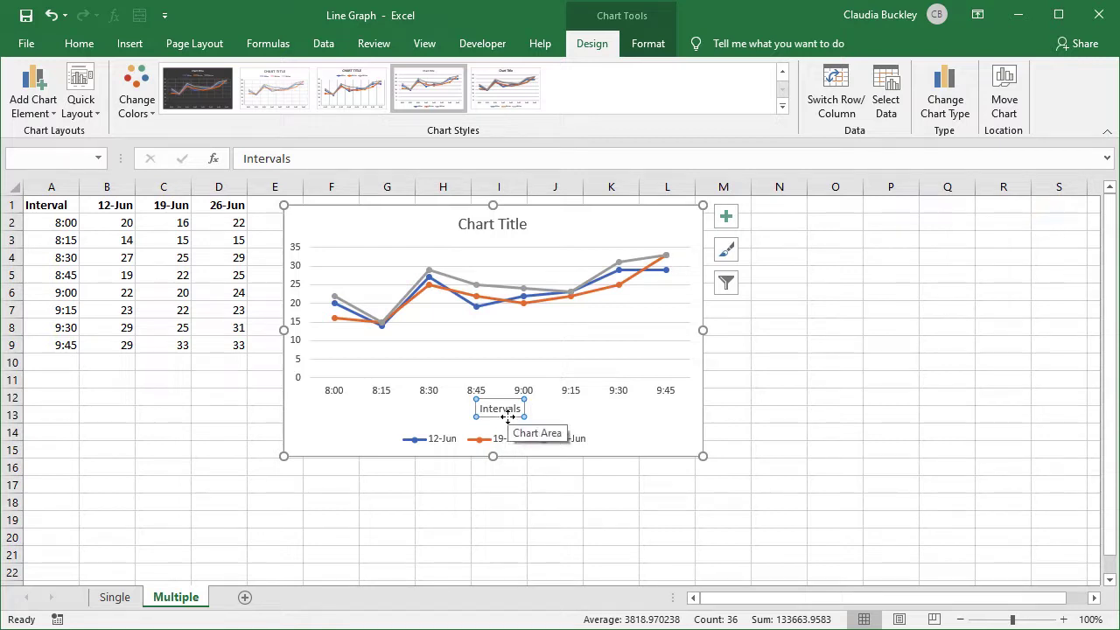
left_click(498, 225)
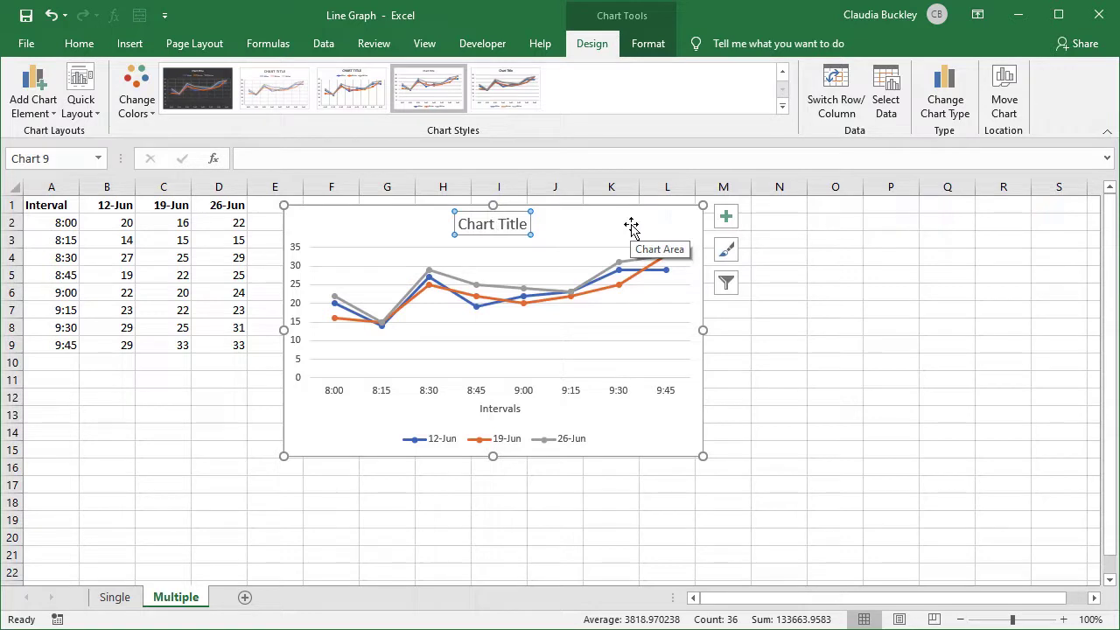
type("Incoming ")
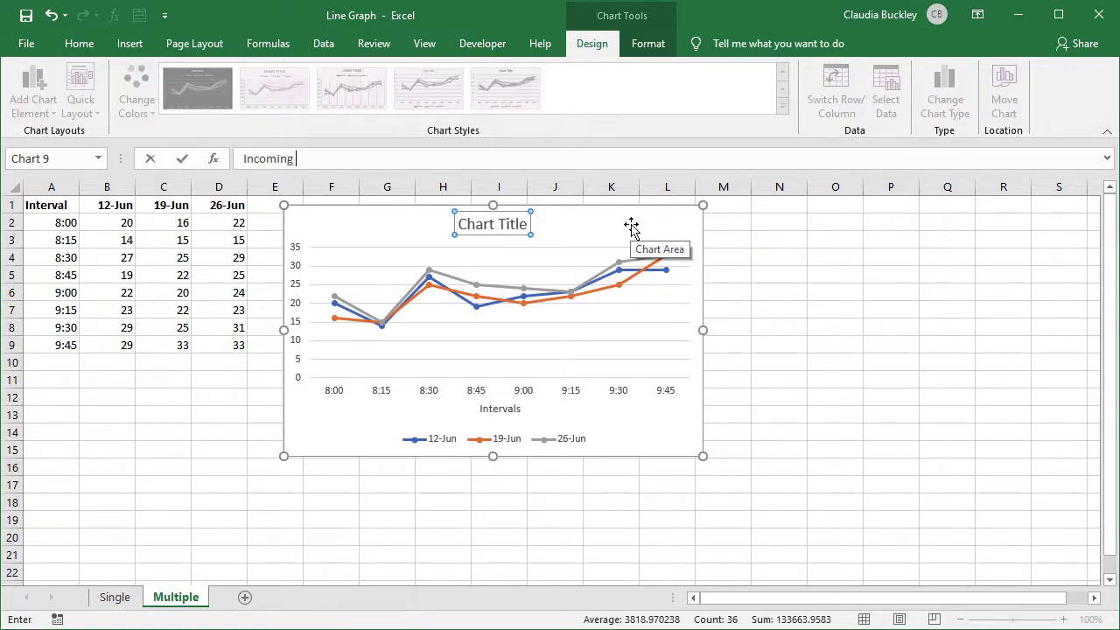
type("Calls")
type("by Inter ")
type("val")
key("Return")
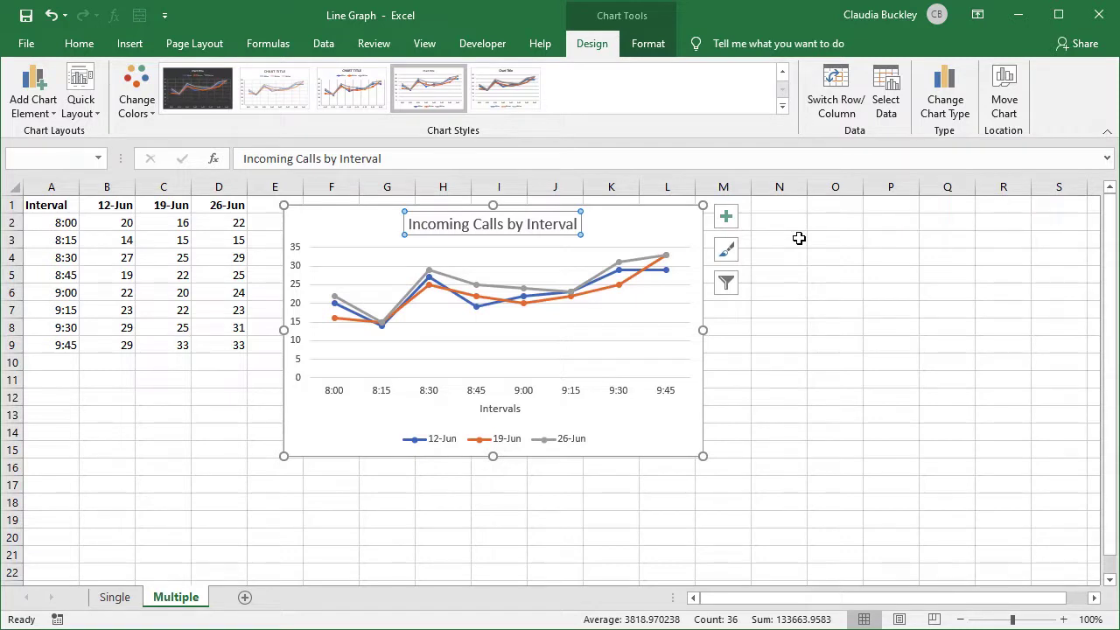
left_click(727, 251)
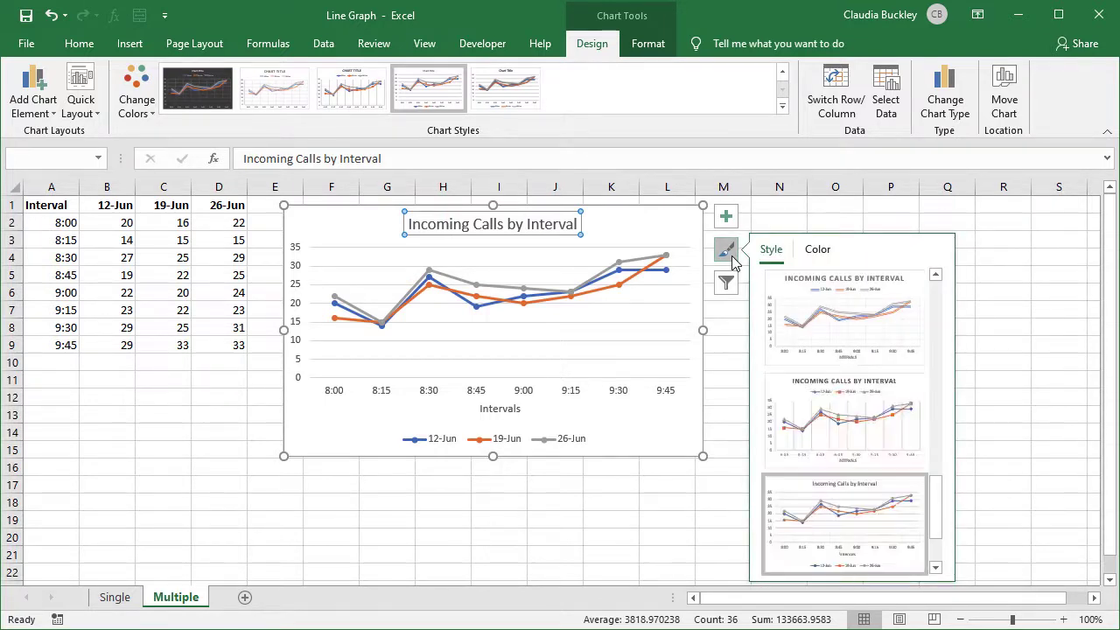
left_click(836, 398)
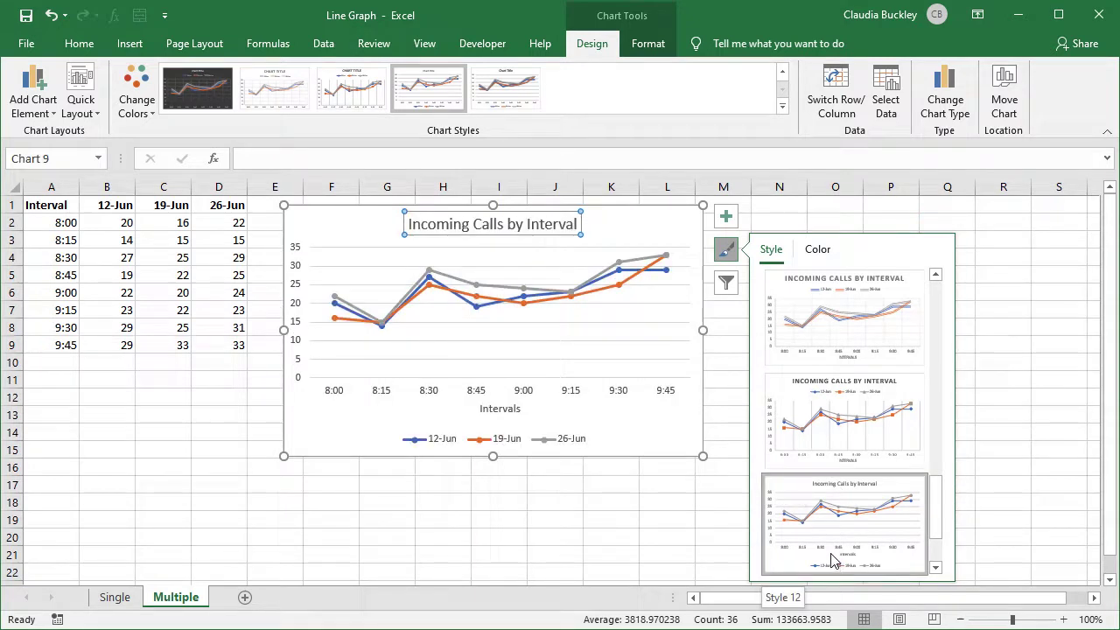
left_click(817, 250)
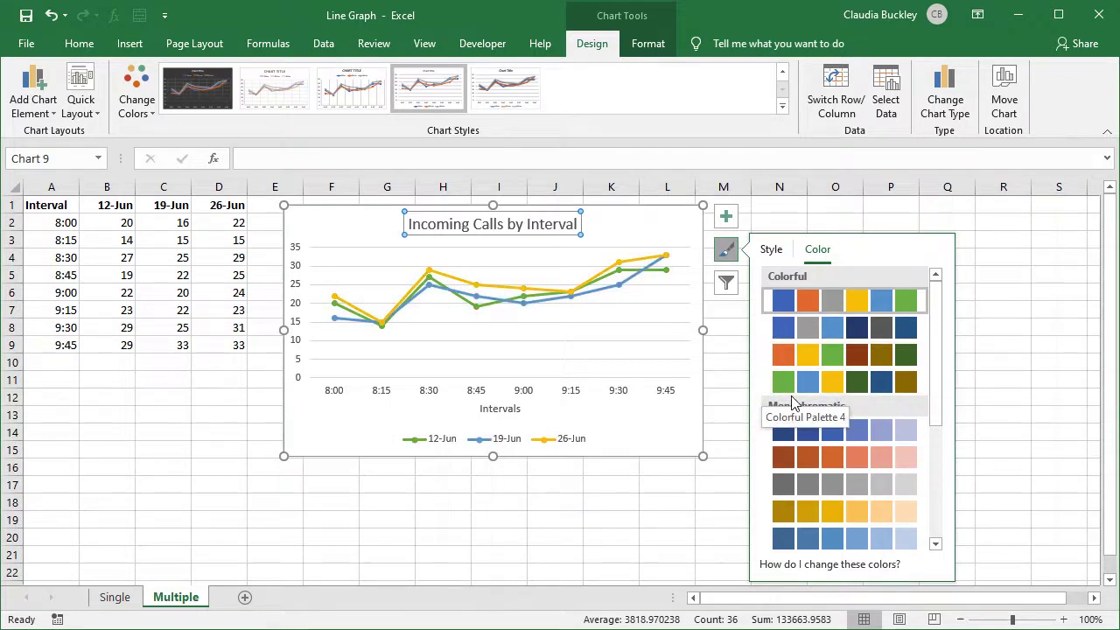
left_click(723, 345)
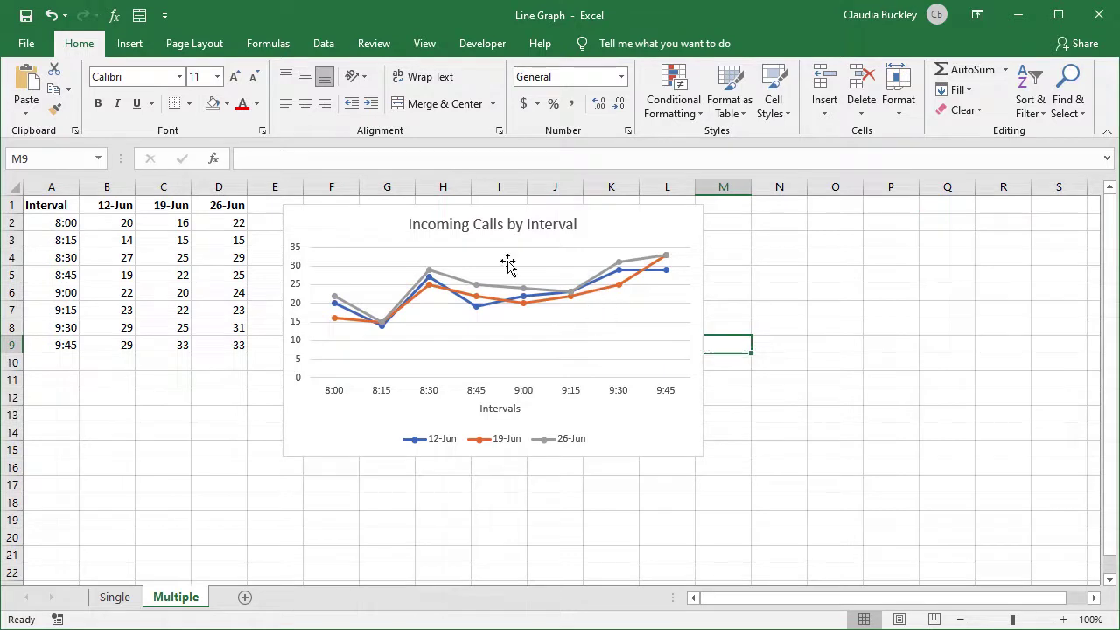
Step: Set the 26-Jun series line outline to Green, Accent 6
left_click(633, 267)
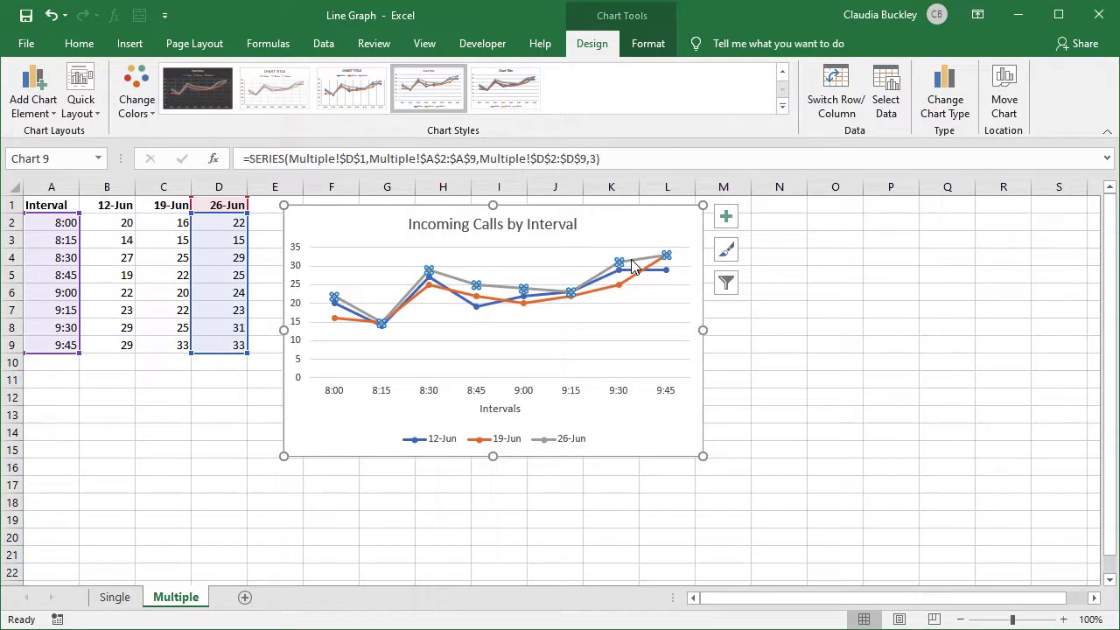
left_click(648, 44)
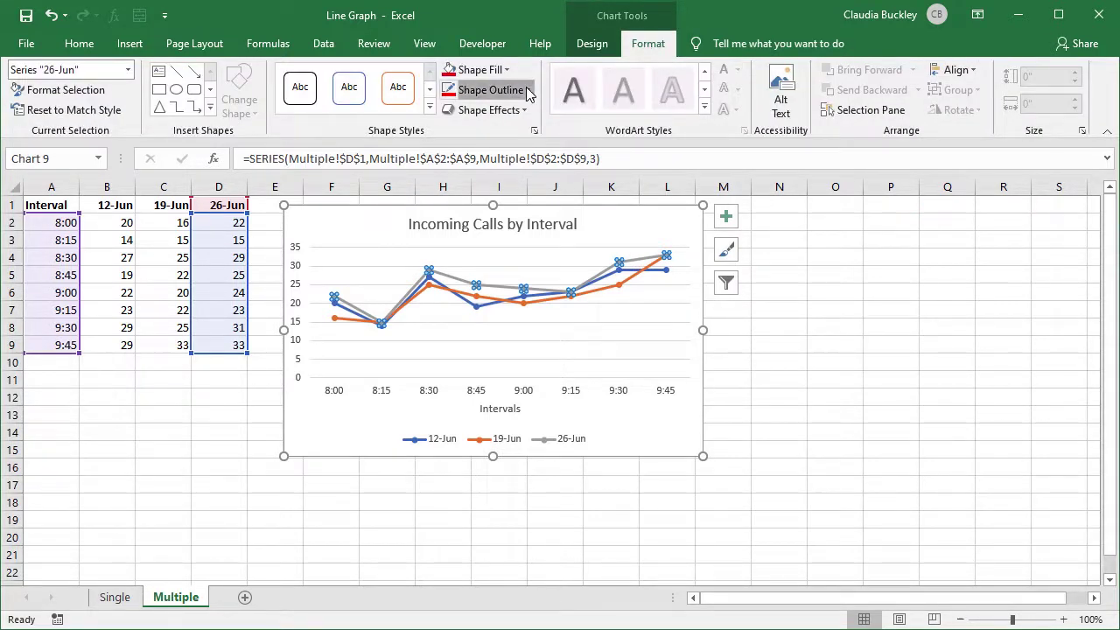
left_click(528, 90)
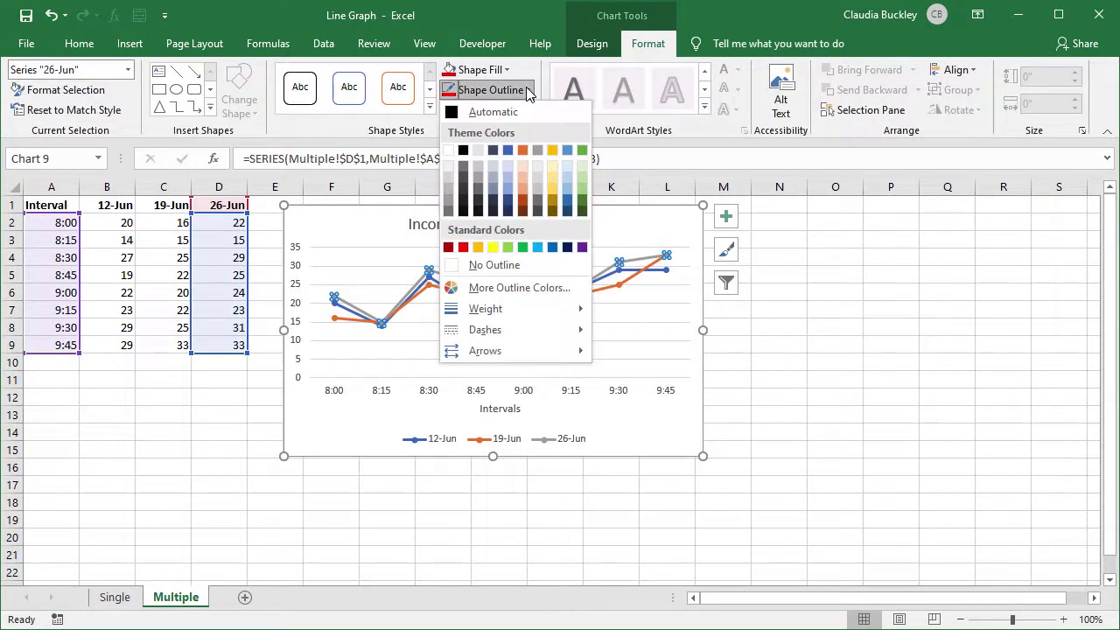
left_click(582, 149)
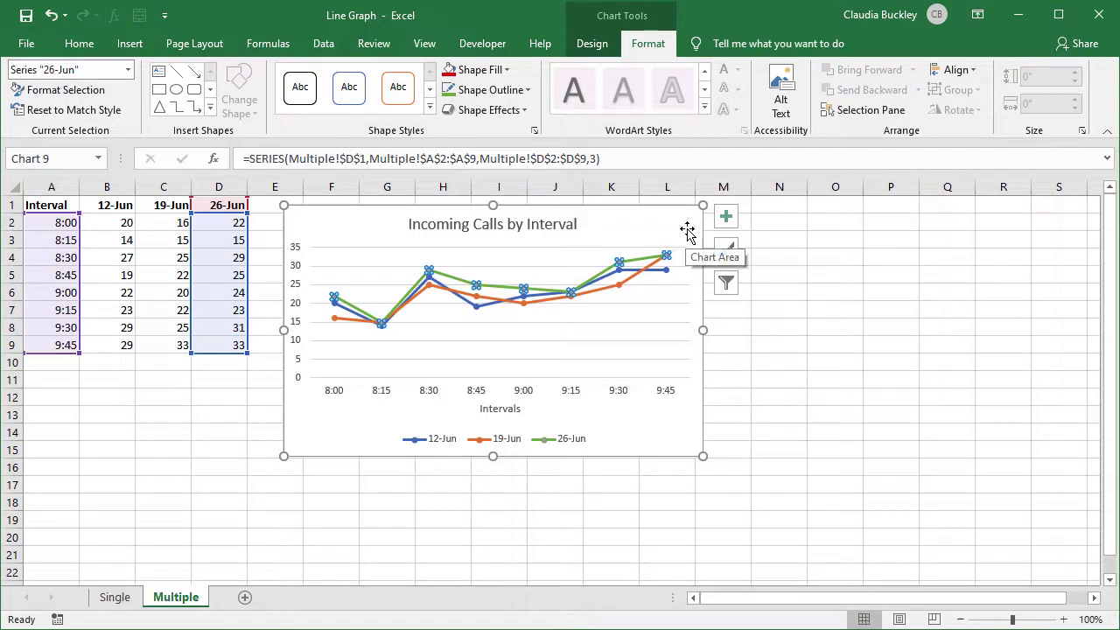
key("ctrl+z")
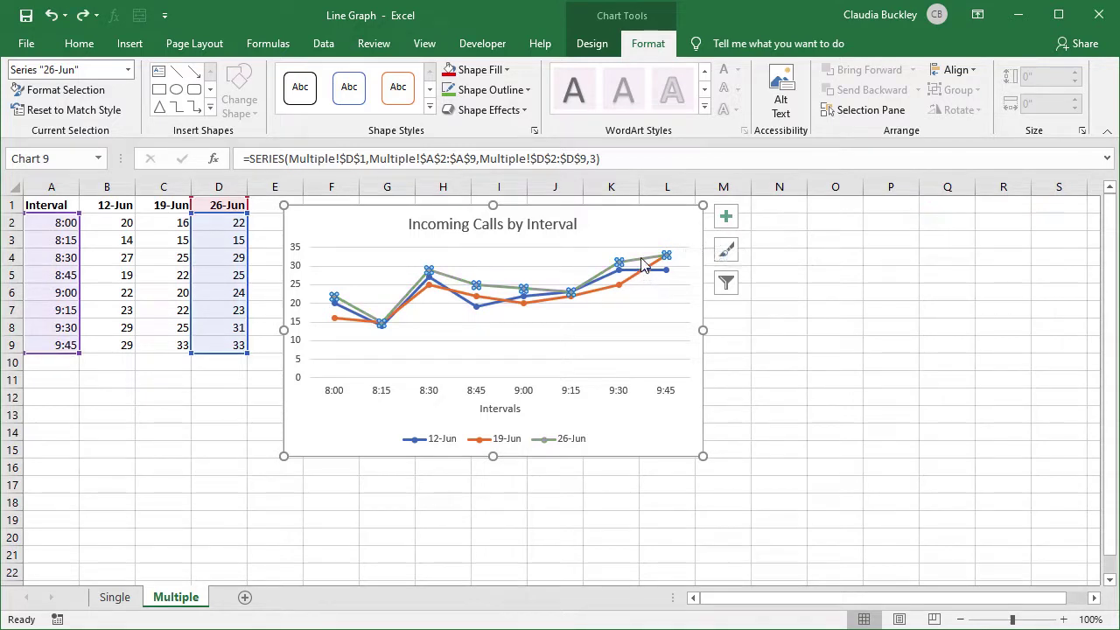
right_click(643, 265)
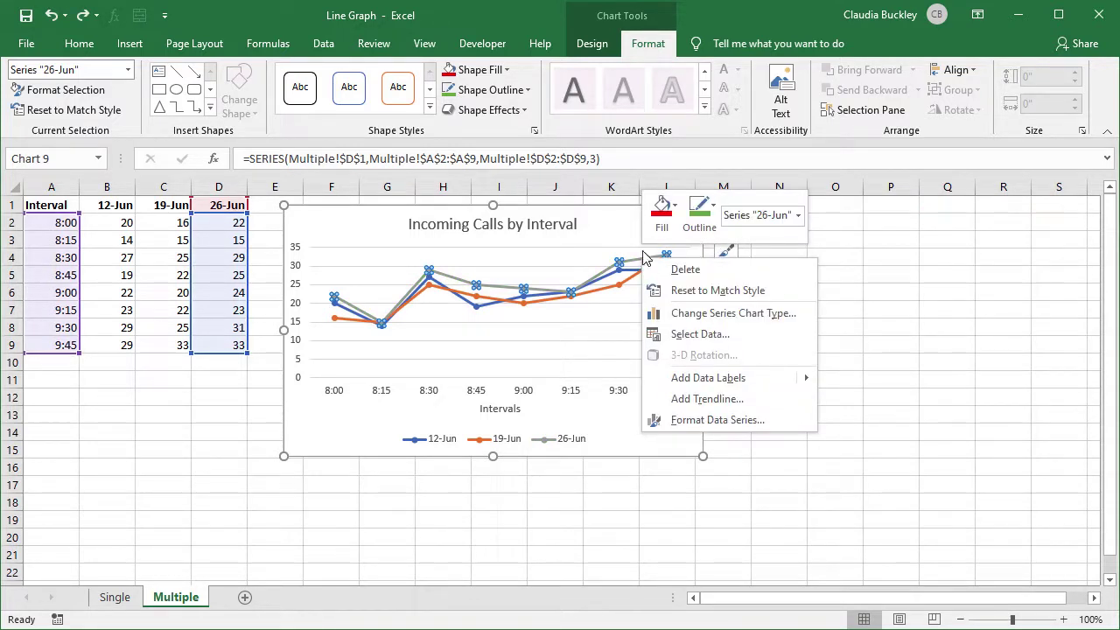
left_click(705, 216)
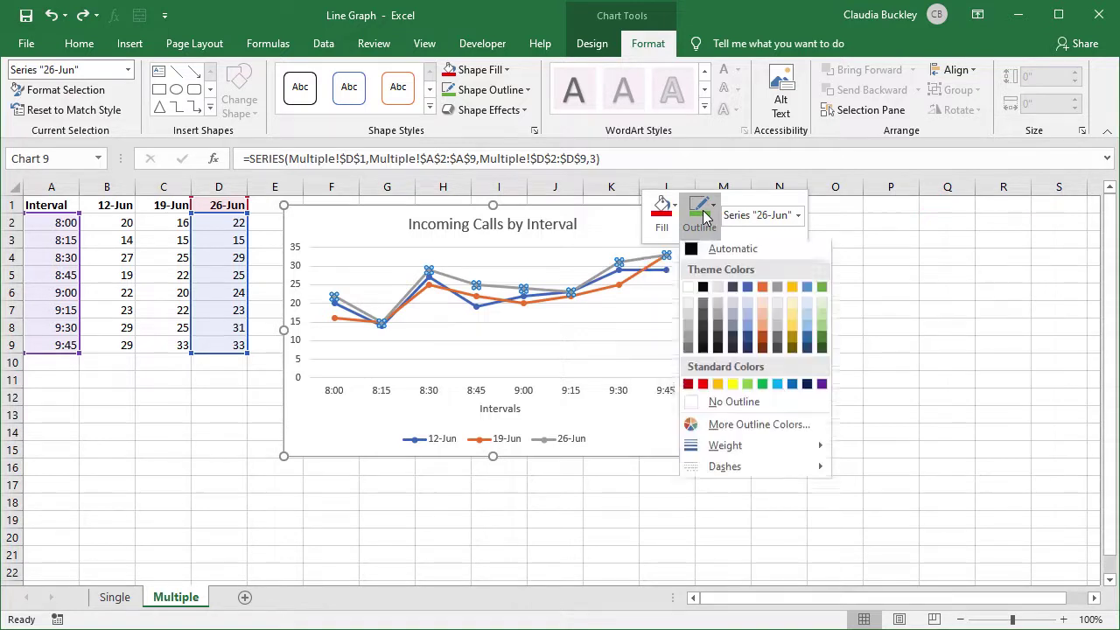
left_click(824, 288)
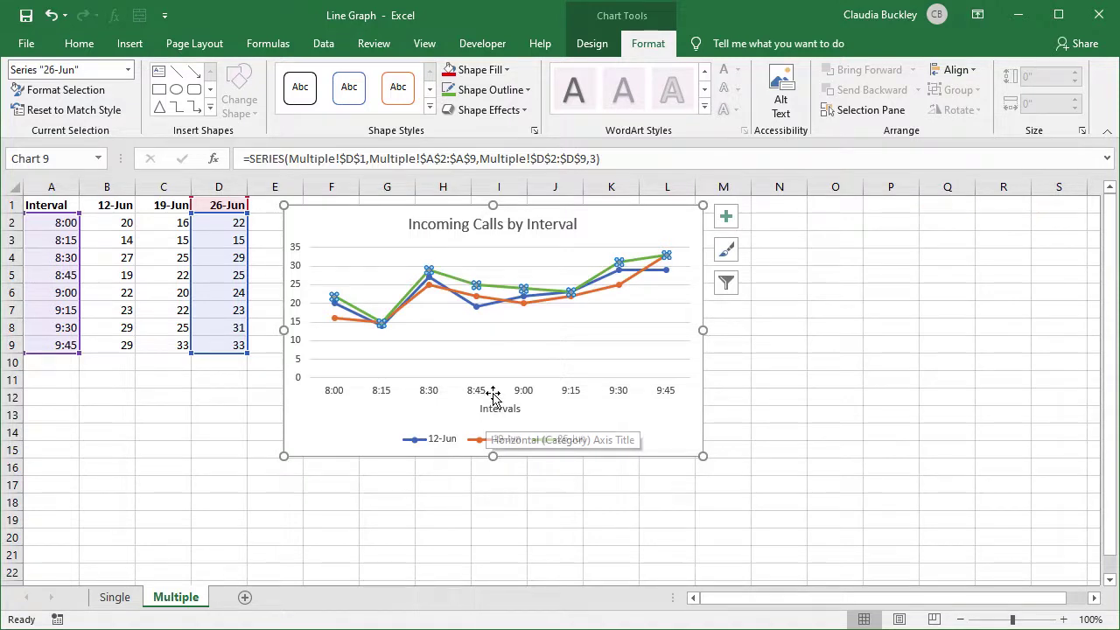
Step: Italicise the vertical axis numbers and bold the Intervals axis title with Ctrl+B
left_click(296, 291)
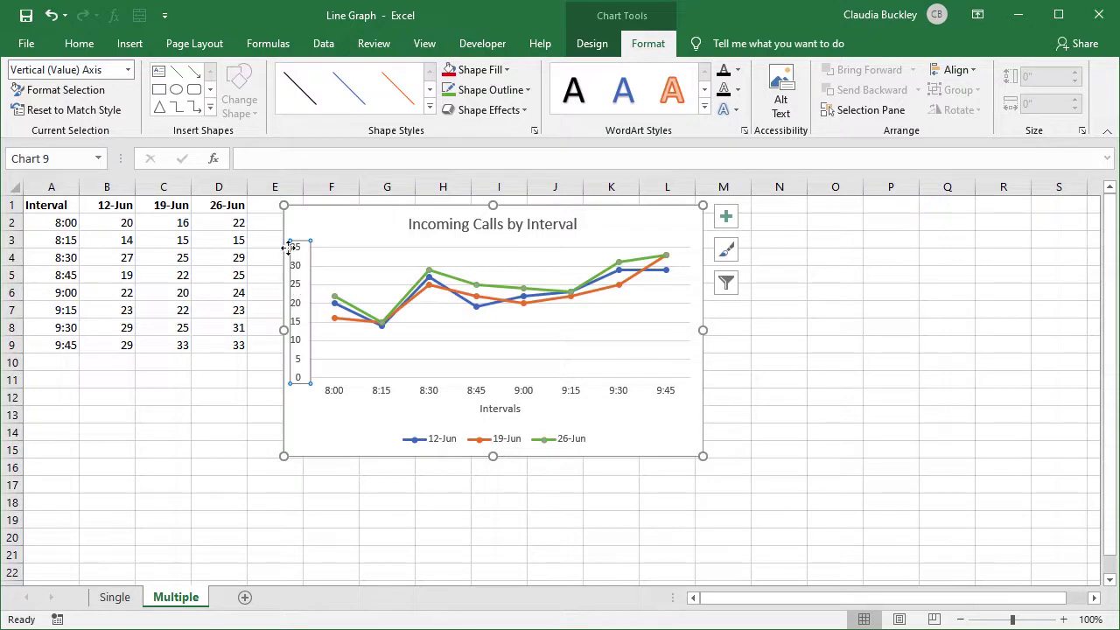
left_click(79, 43)
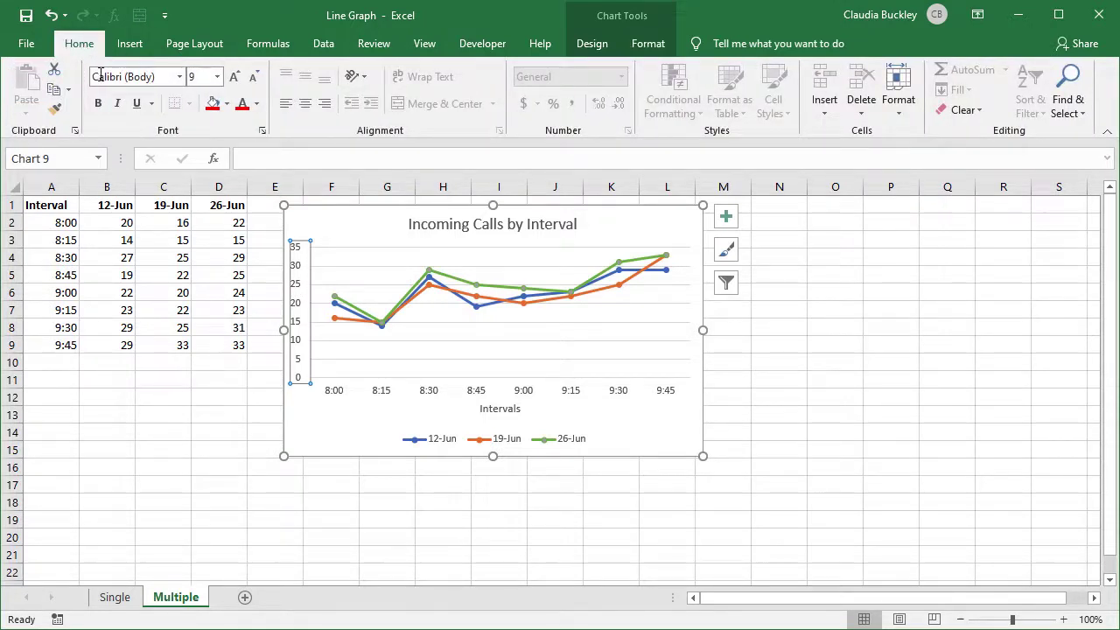
left_click(118, 104)
left_click(494, 410)
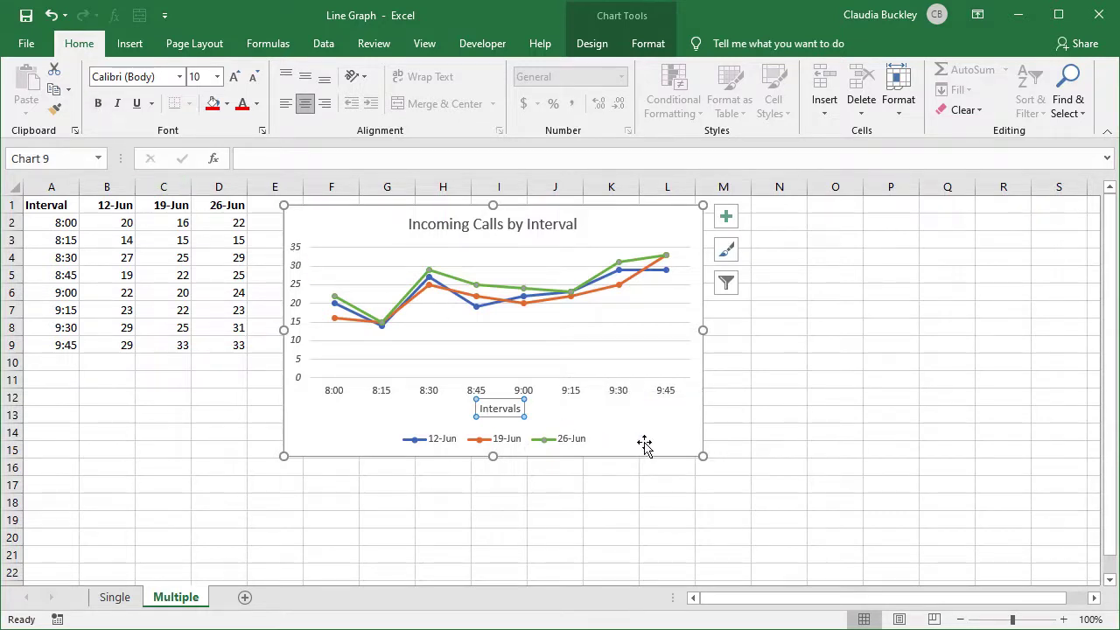
key("ctrl+b")
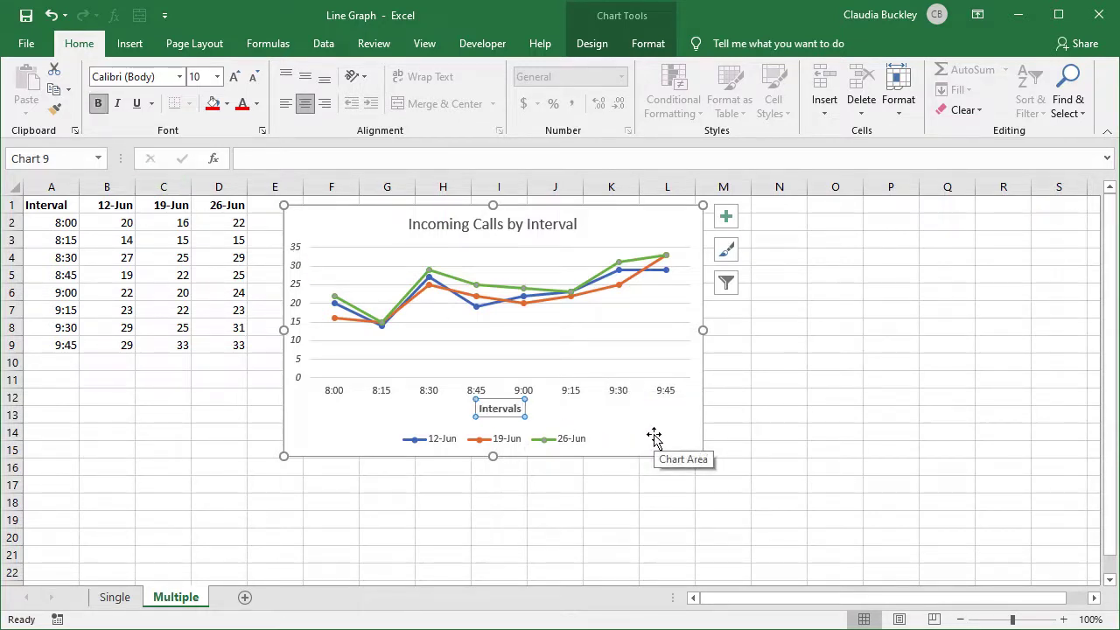